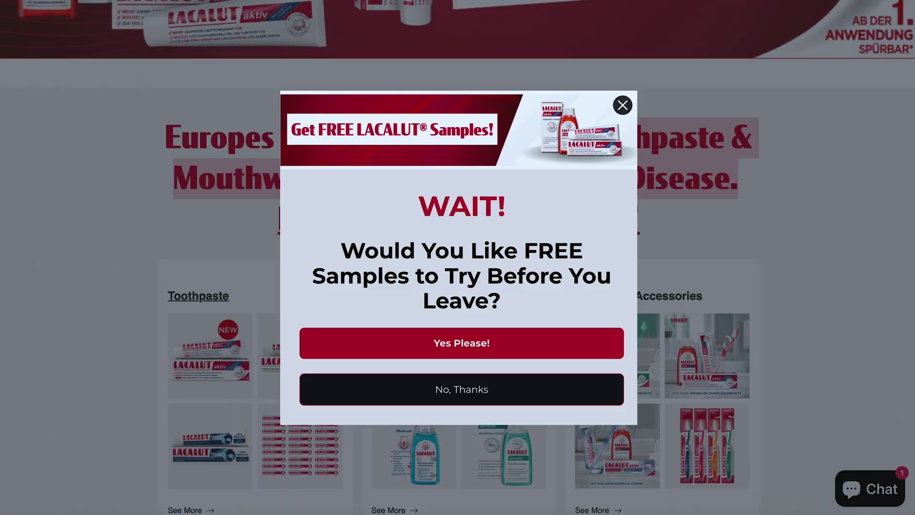
Step: Dismiss the free samples pop-up, switch to Google Ads and open Discover new keywords in Keyword Planner
click(625, 108)
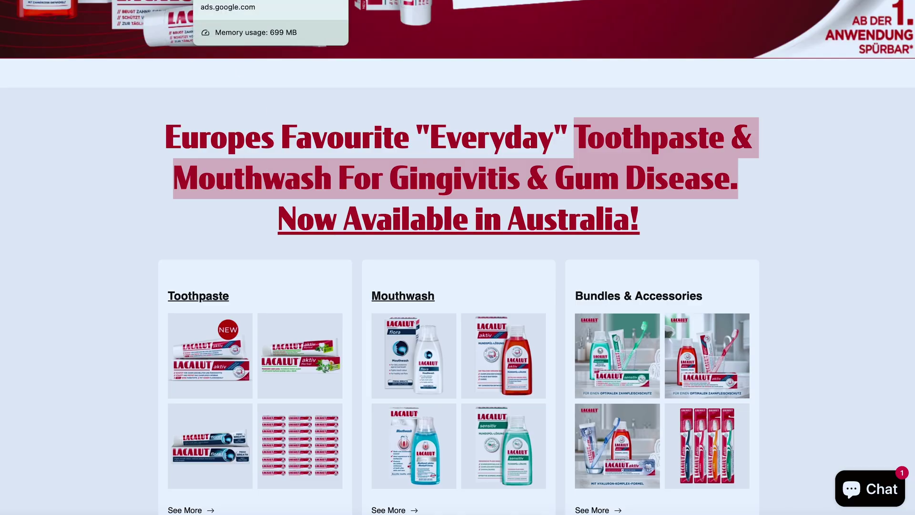
click(72, 1)
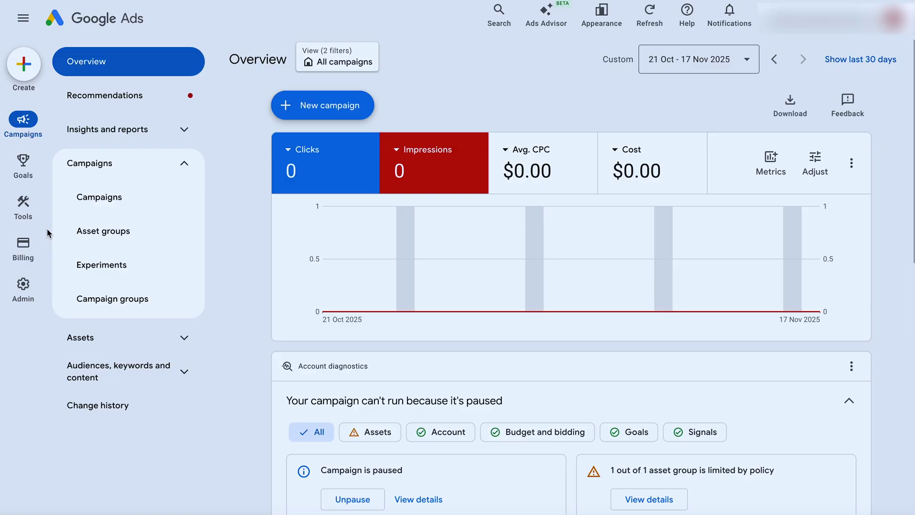
mouse_move(34, 221)
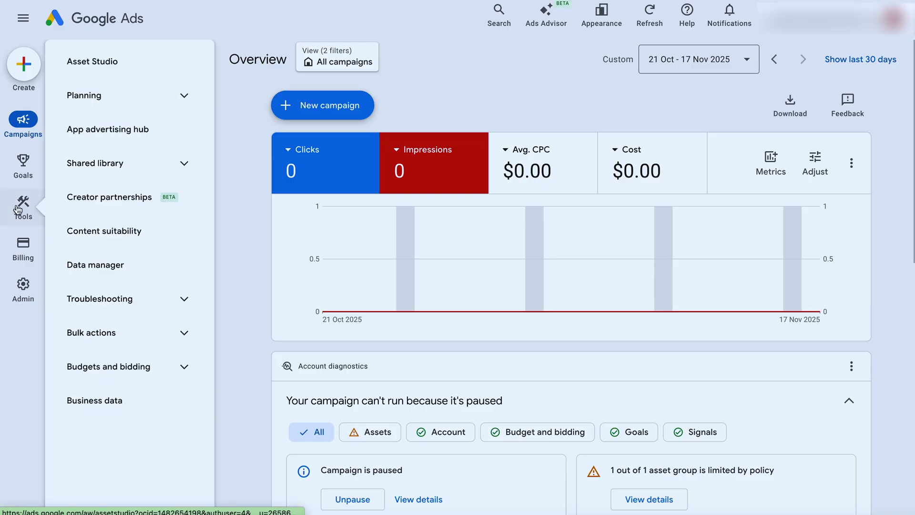
click(129, 96)
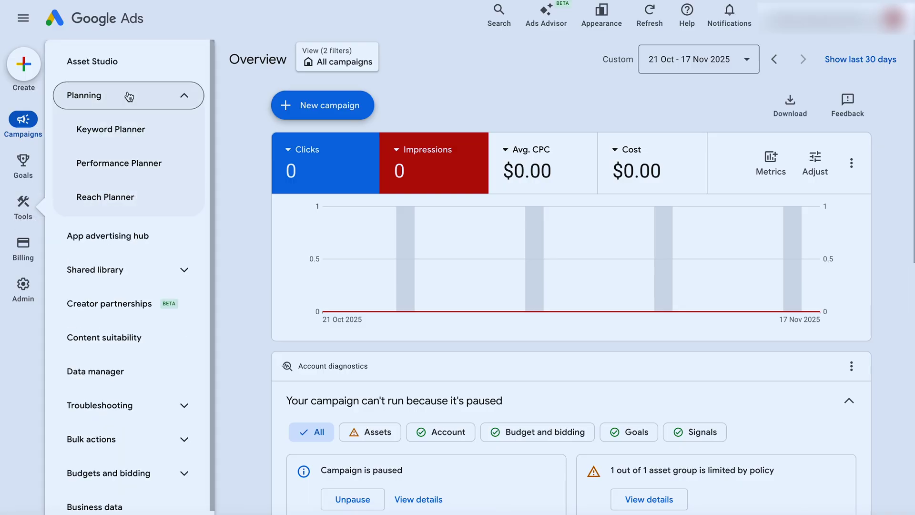
click(130, 135)
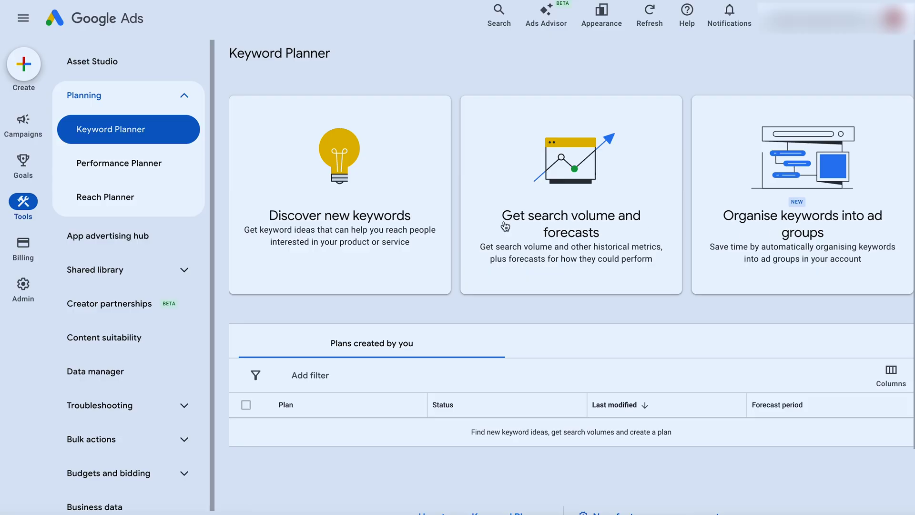
click(347, 222)
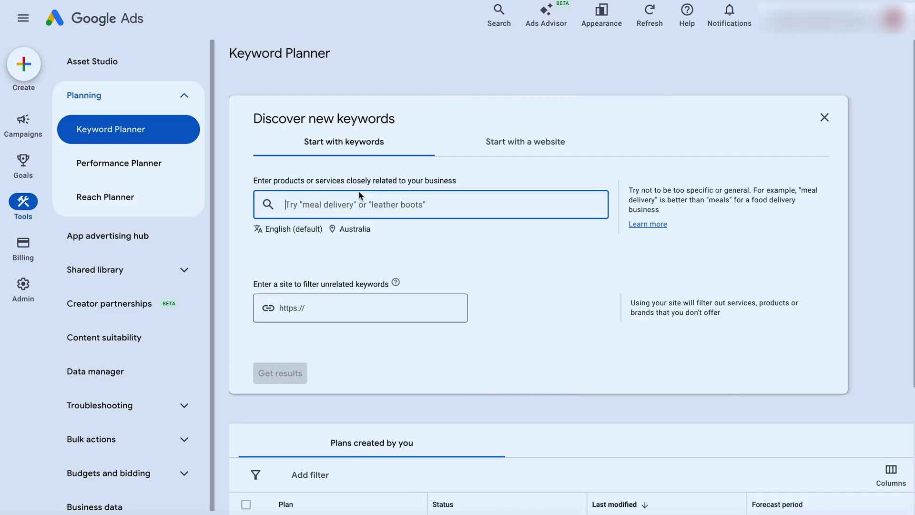
Step: Enter "Toothpaste For Gingivitis & Gum Disease" and "mouthwash For Gingivitis & Gum Disease" as the seed keywords
text(Toothpaste For Gingivitis & Gum Disease)
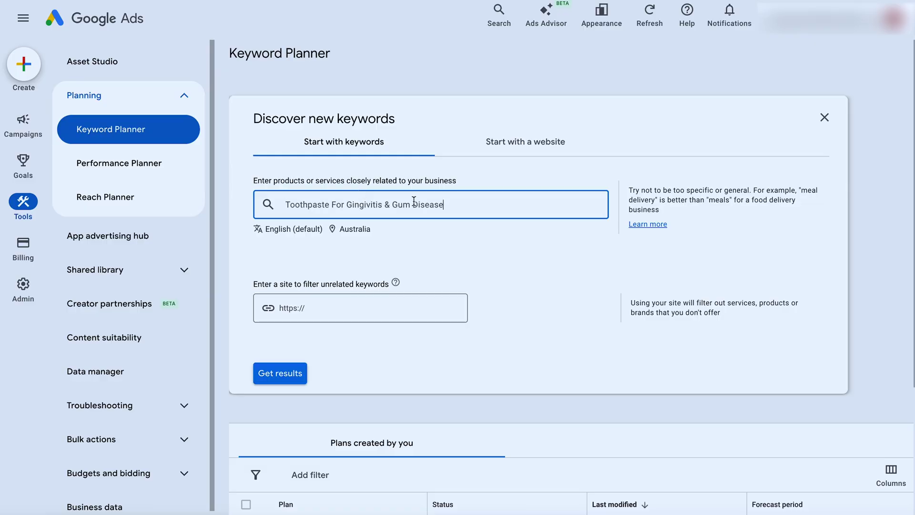
key(Return)
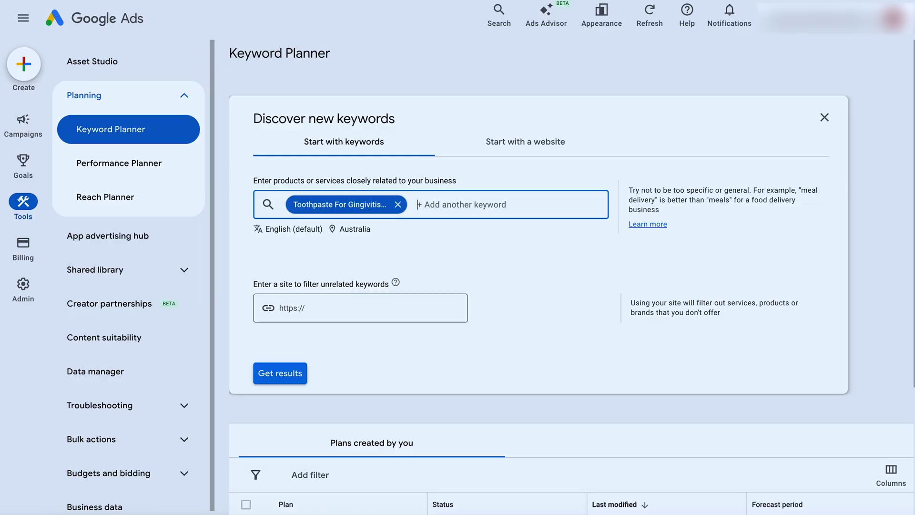
text(Toothpaste For Gingivitis & Gum Disease)
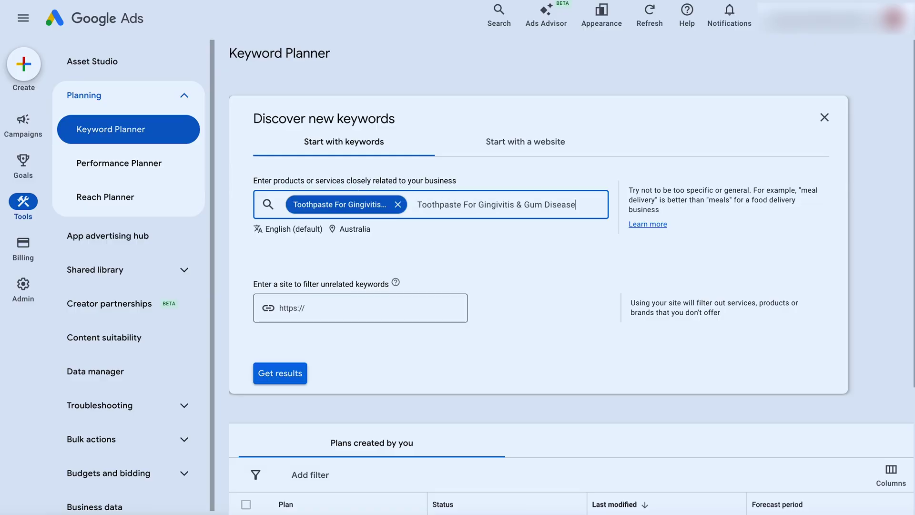
double_click(427, 205)
text(mouthwash)
key(Return)
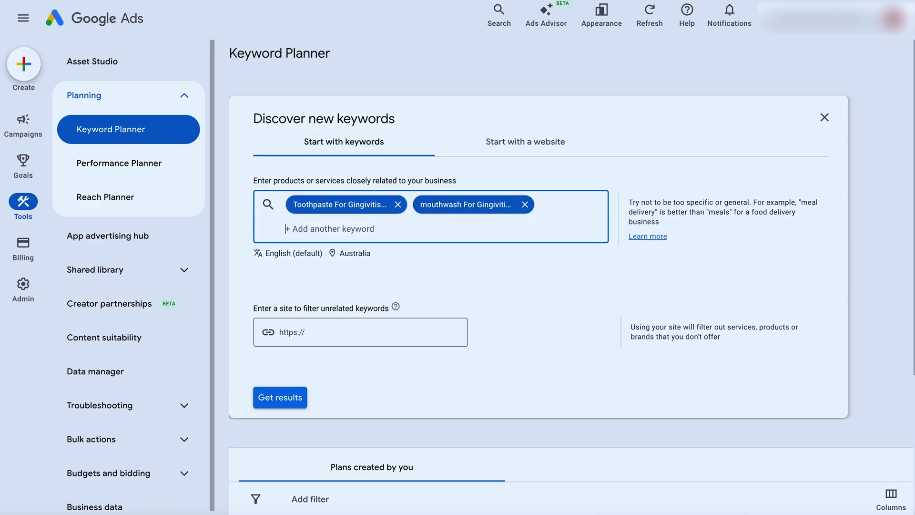
key(ctrl+Tab)
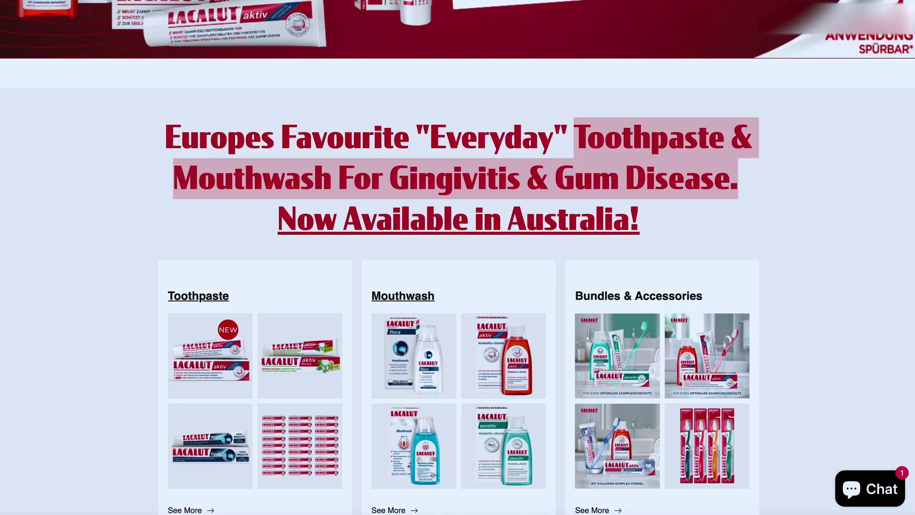
key(ctrl+shift+Tab)
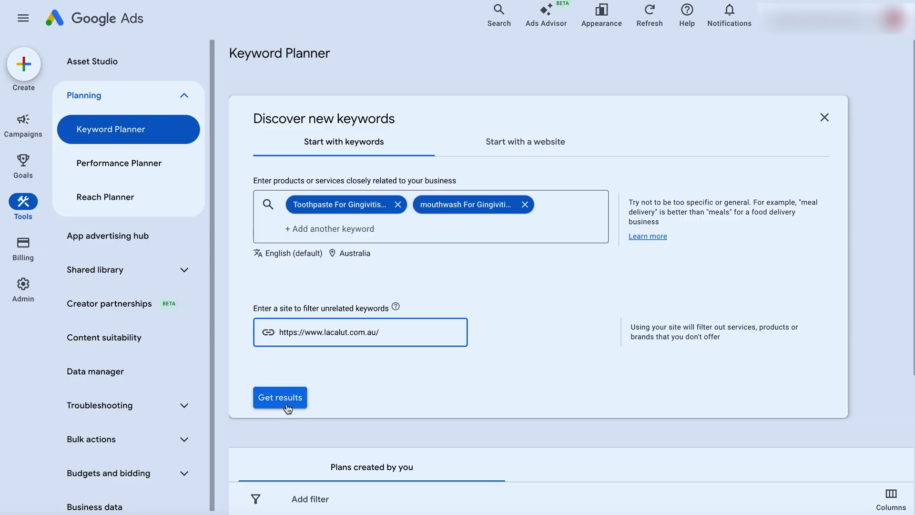
click(284, 400)
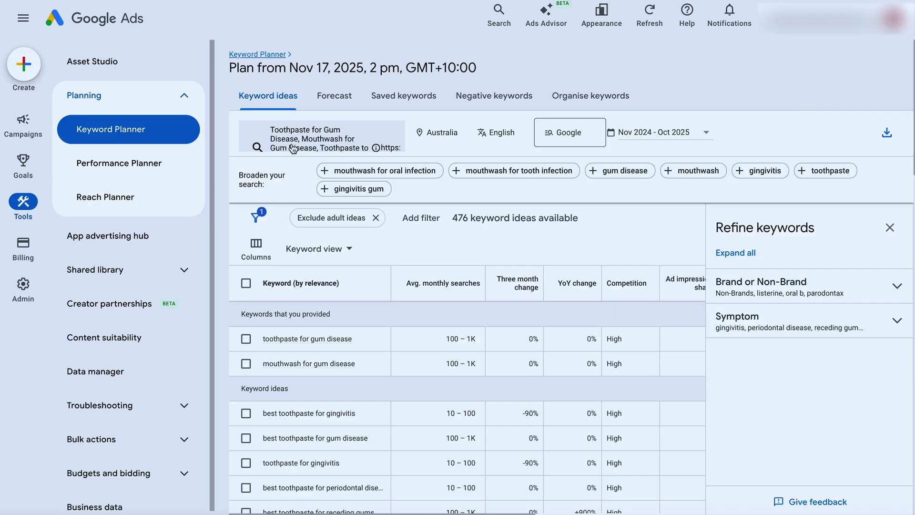
Step: Reopen the plan's search terms to review the seed keywords and filter site, and return to the keyword ideas
click(337, 137)
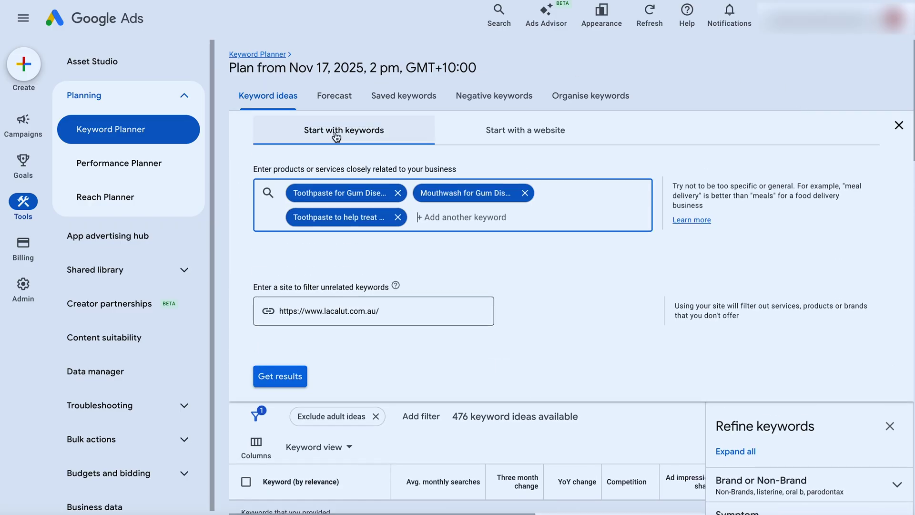
click(360, 193)
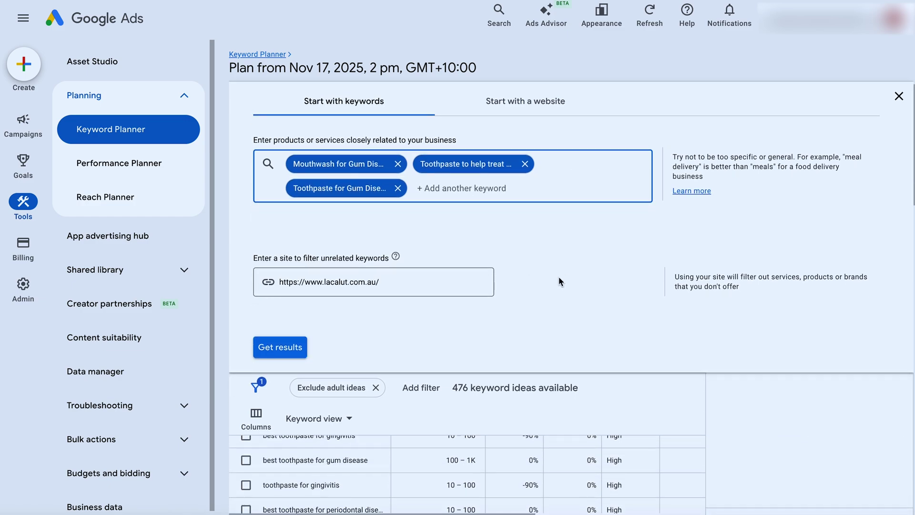
click(304, 378)
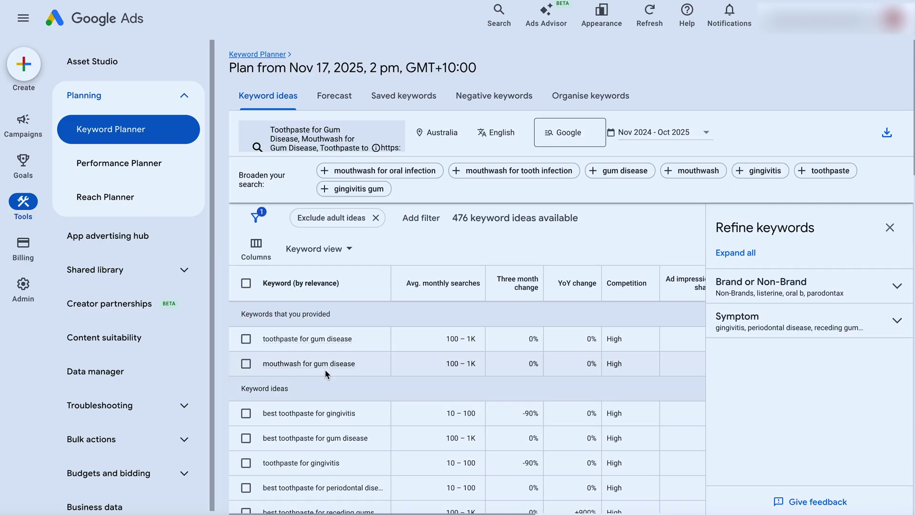
Step: Select the provided keywords "toothpaste for gum disease" and "mouthwash for gum disease", and expand the Symptom refinement
click(246, 343)
click(246, 334)
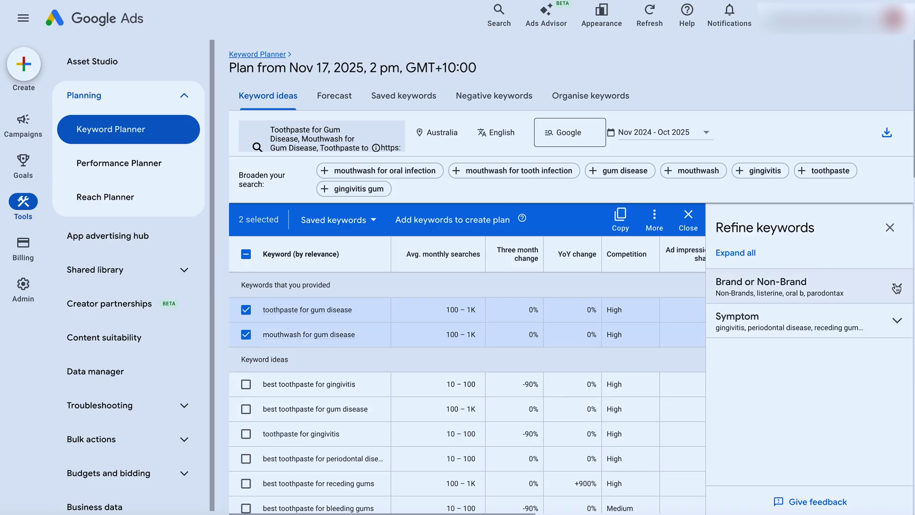
click(894, 327)
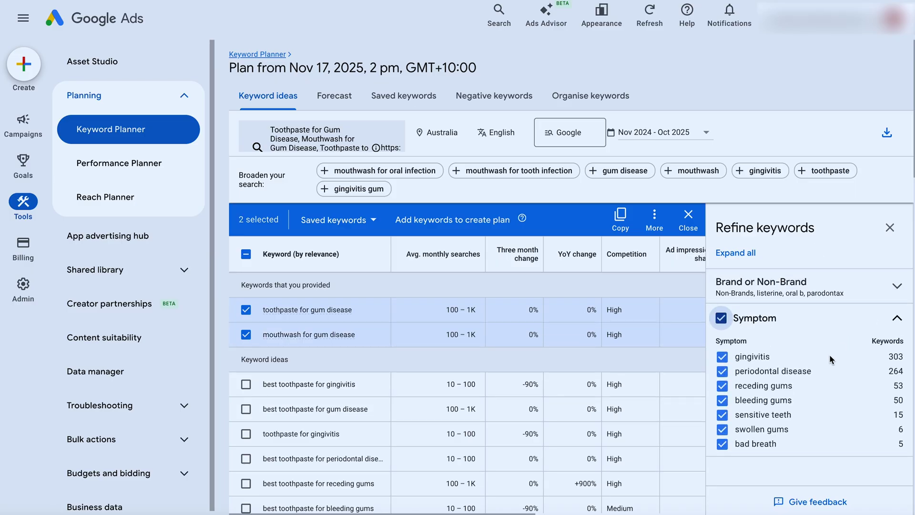
scroll(830, 282, down, 1)
scroll(829, 282, down, 1)
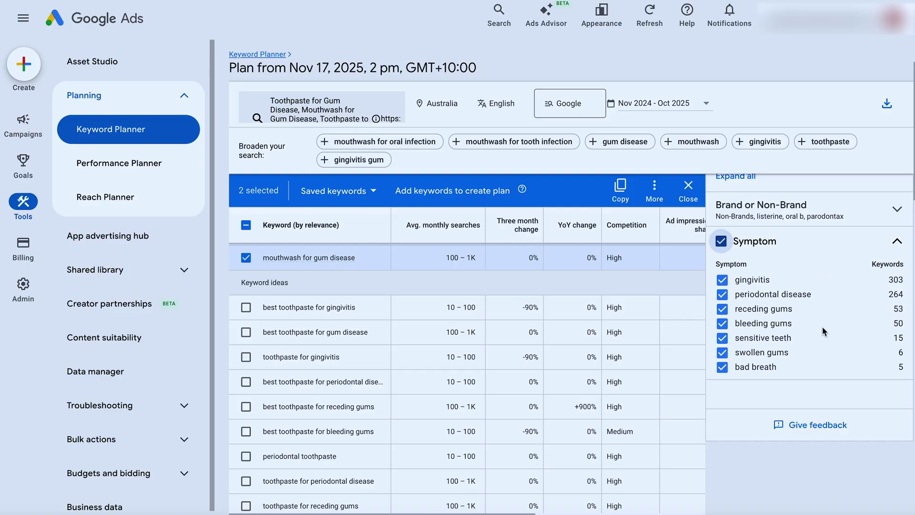
Step: Exclude the bleeding gums symptom from the keyword ideas and include it again
click(723, 323)
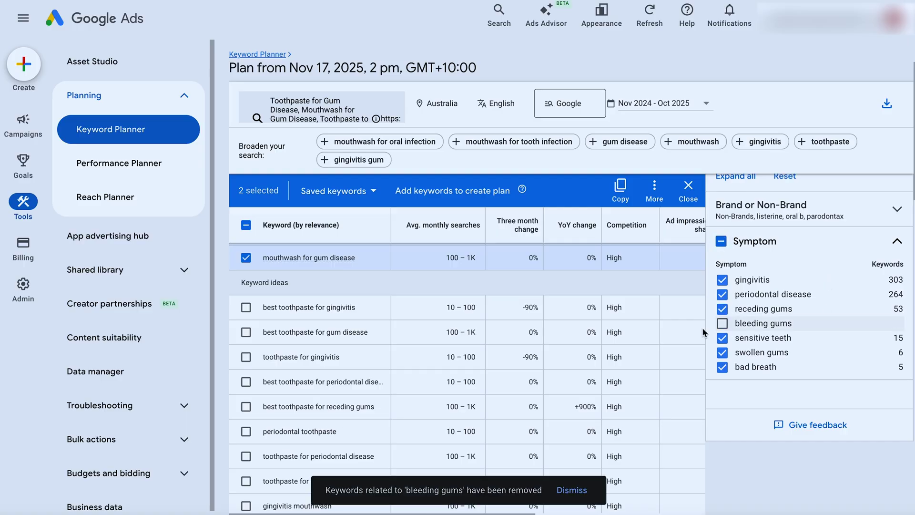
click(725, 325)
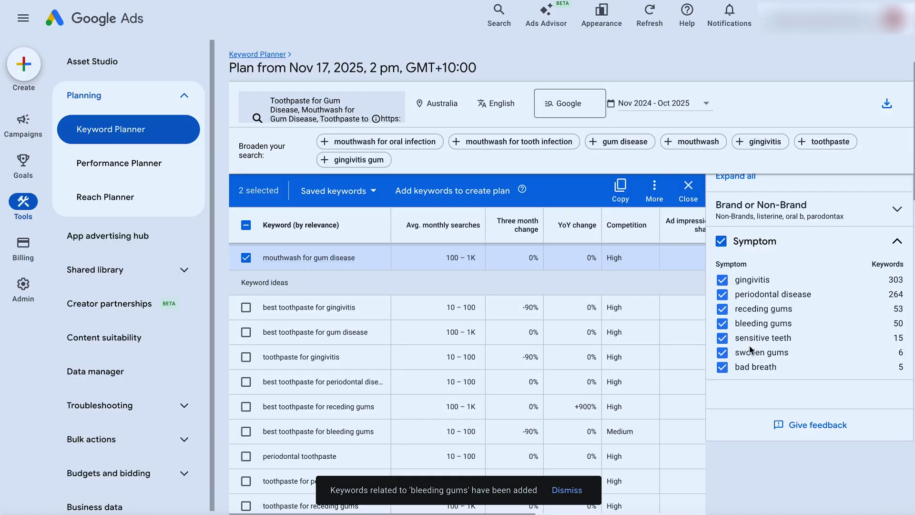
Step: Exclude keywords related to swollen gums, receding gums and periodontal disease from the keyword ideas
click(723, 353)
scroll(405, 388, down, 2)
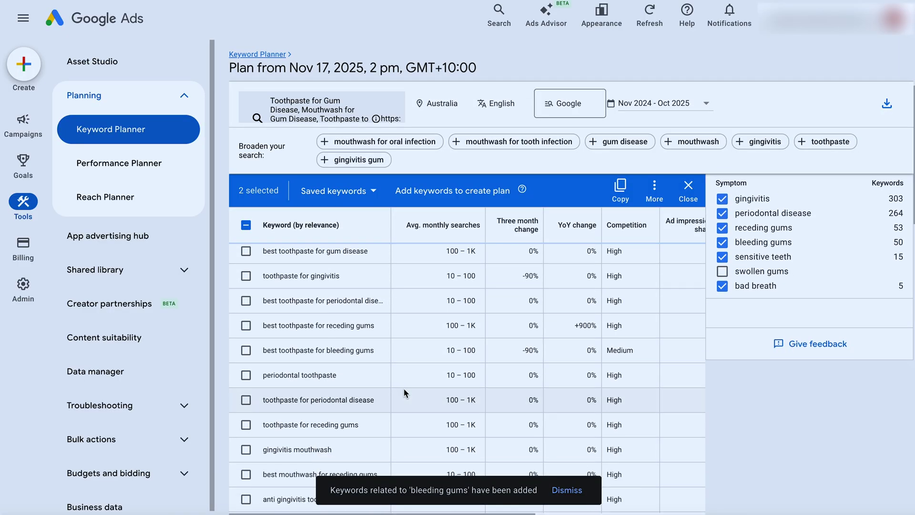
scroll(404, 393, down, 1)
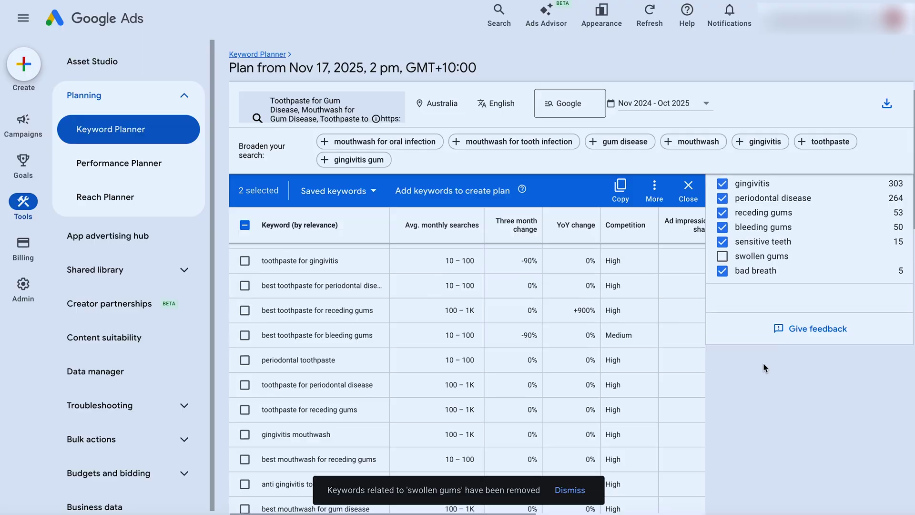
scroll(765, 368, up, 2)
click(722, 261)
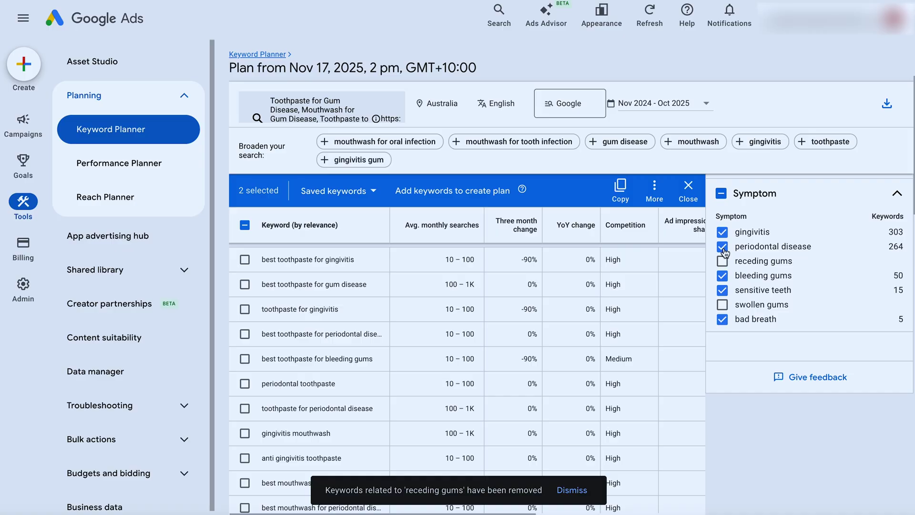
click(723, 247)
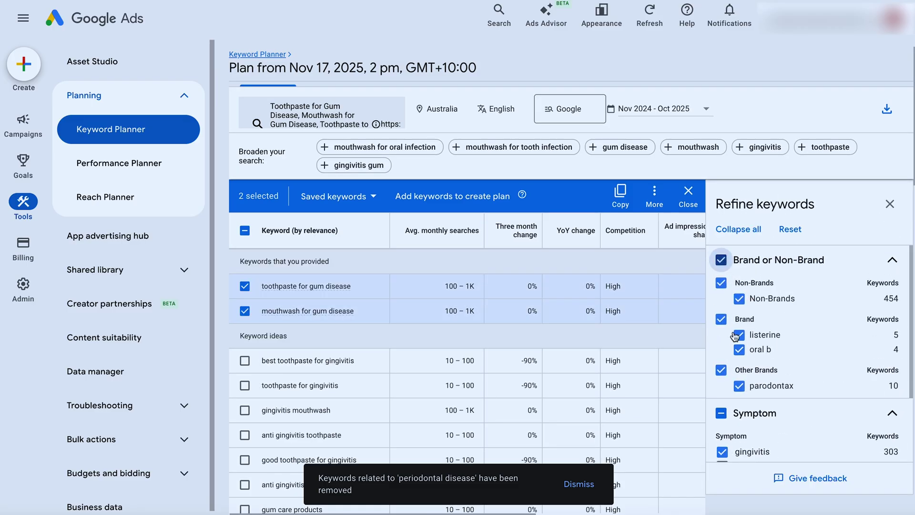
Step: Exclude the Brand and Other Brands keyword groups from the ideas and close the keyword refinement options
click(721, 319)
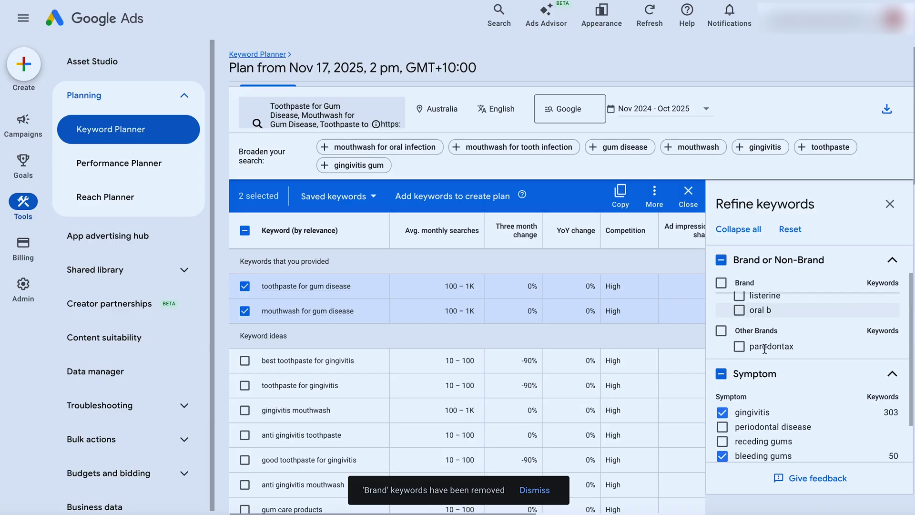
scroll(652, 367, down, 3)
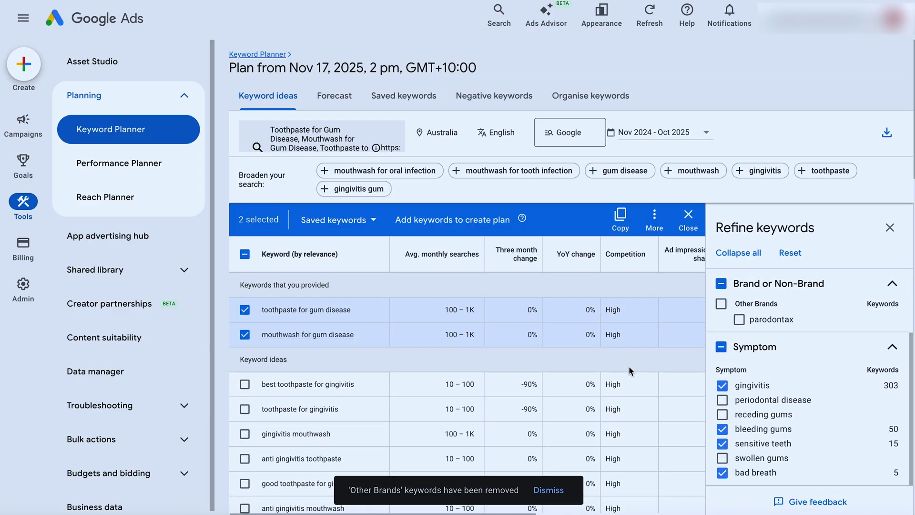
click(891, 228)
Step: Select "best toothpaste for gingivitis", "gum inflammation toothpaste", "toothpaste to stop bleeding" and other relevant ideas, and add all selected keywords to the plan
scroll(430, 367, down, 1)
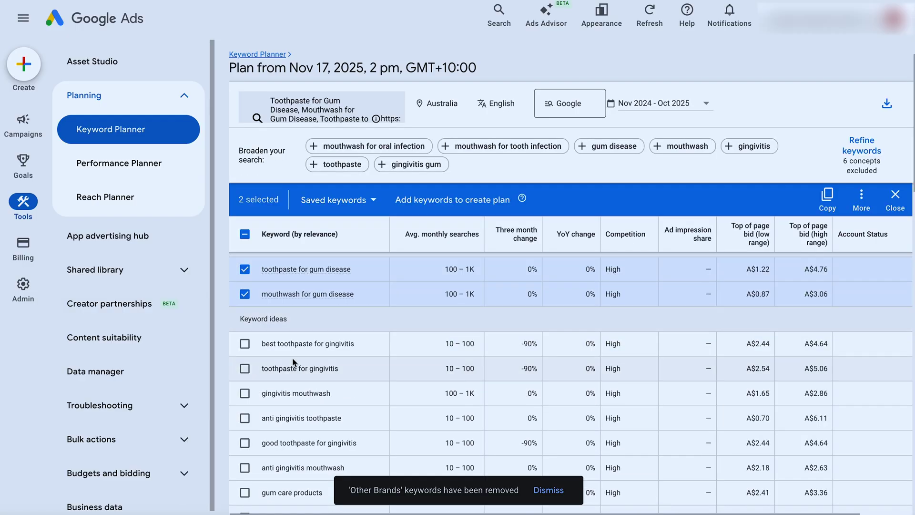
click(245, 346)
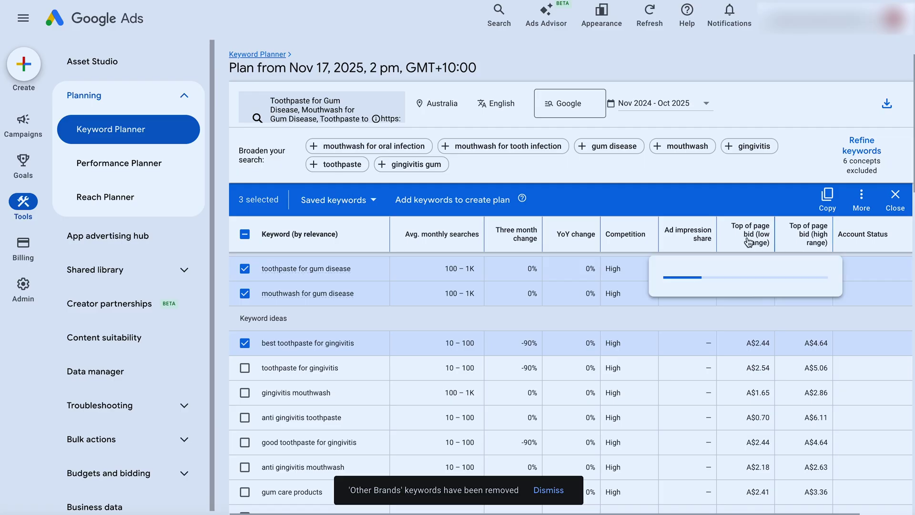
mouse_move(788, 237)
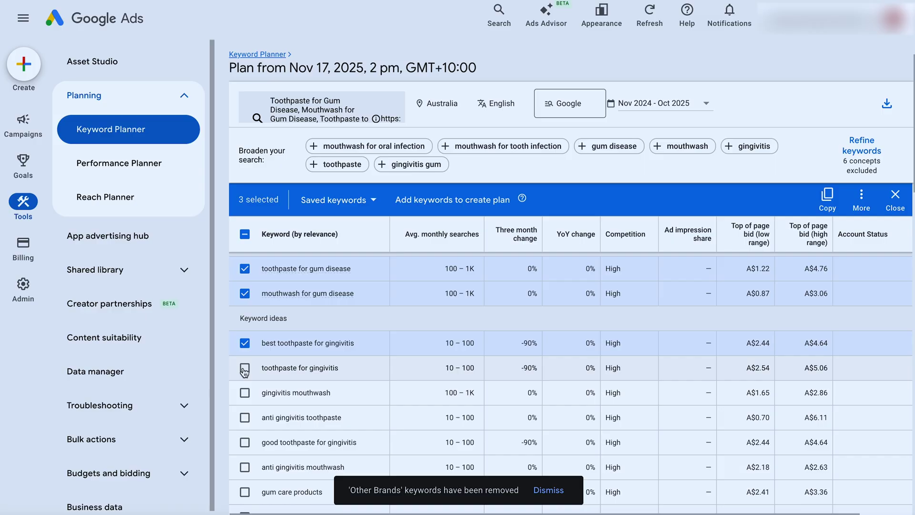
scroll(245, 371, down, 1)
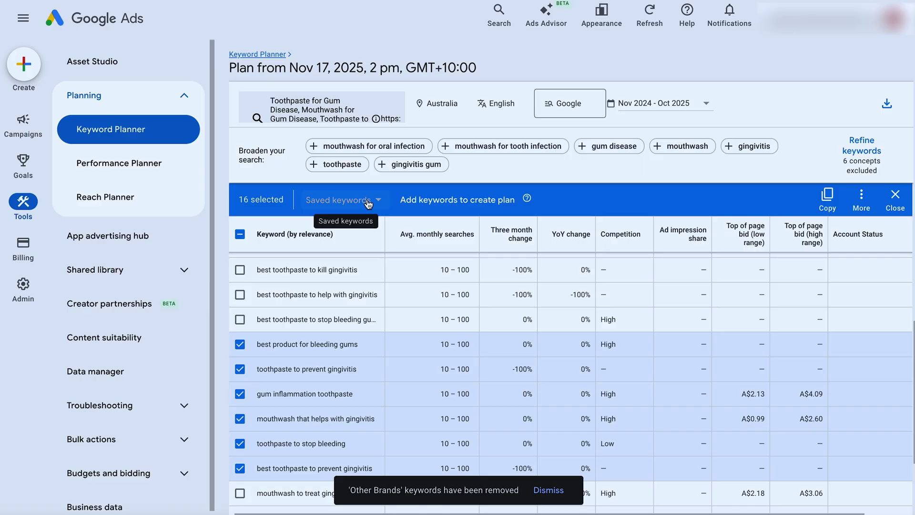
click(438, 204)
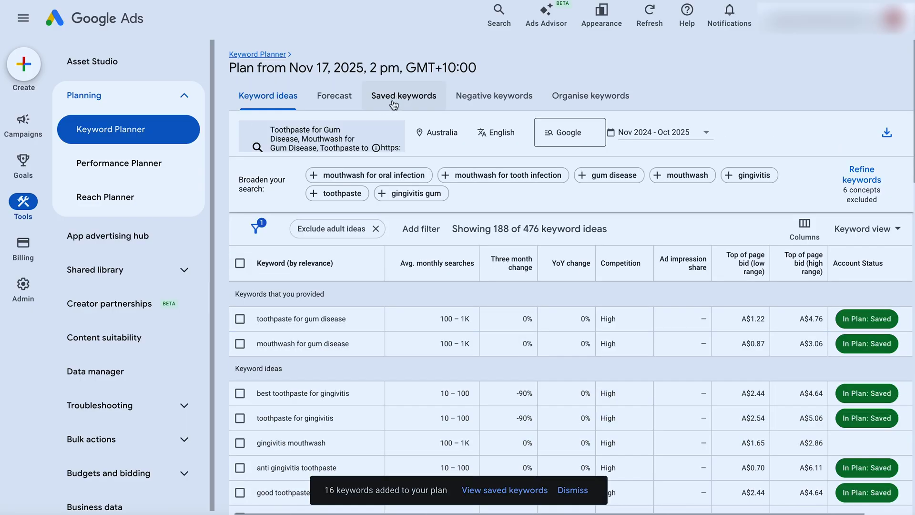
Step: Open the plan's saved keywords and start exporting their stats to Google Sheets
click(391, 98)
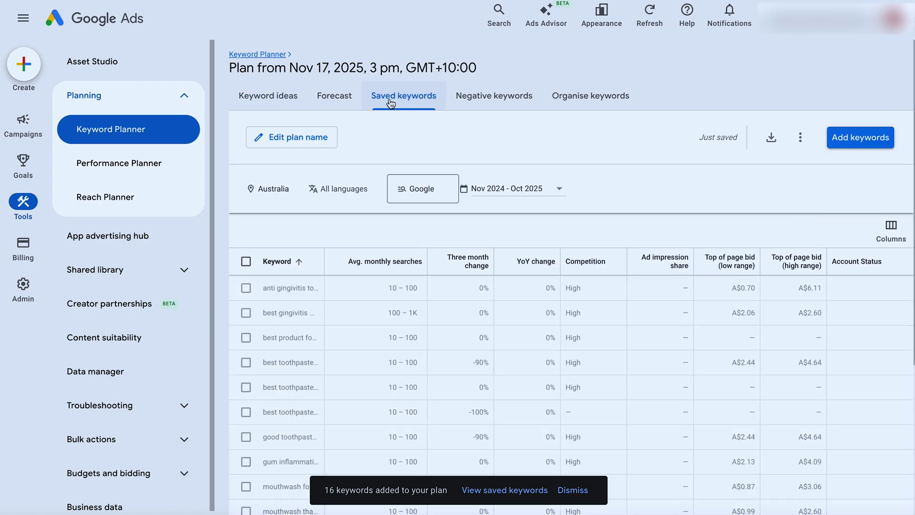
click(771, 140)
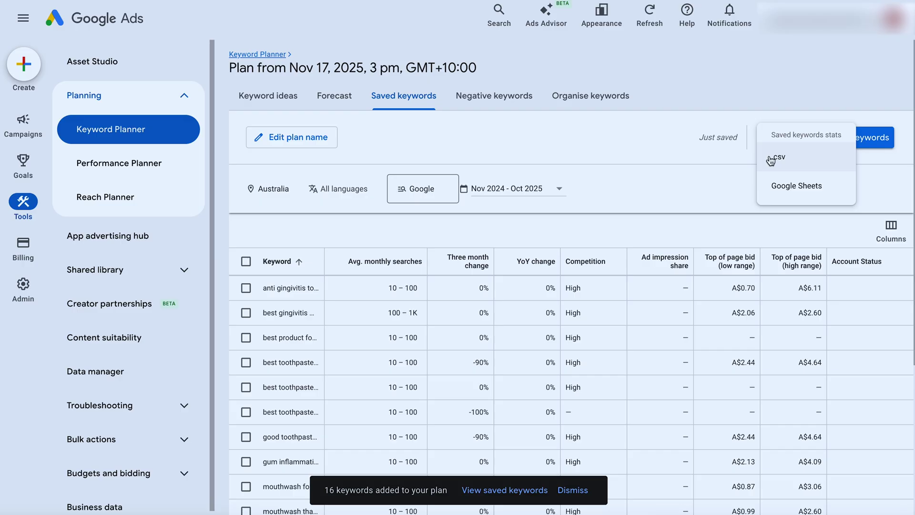
click(803, 190)
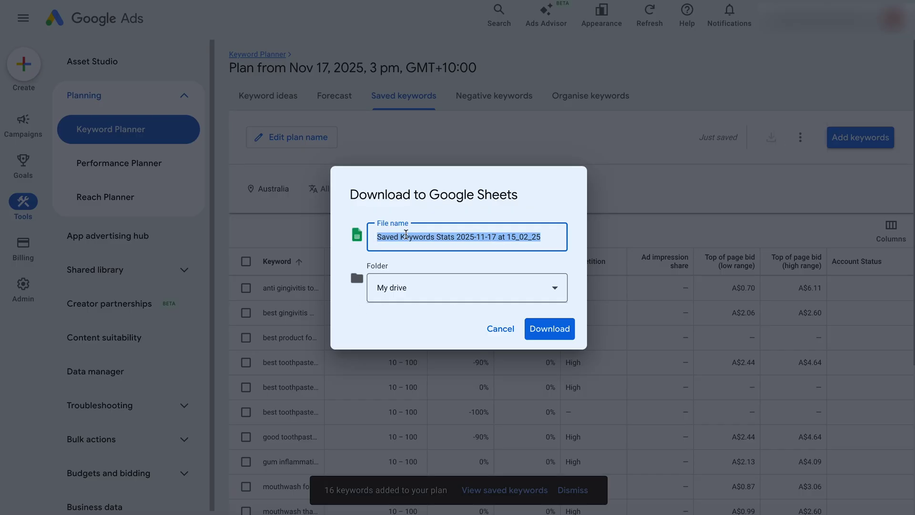
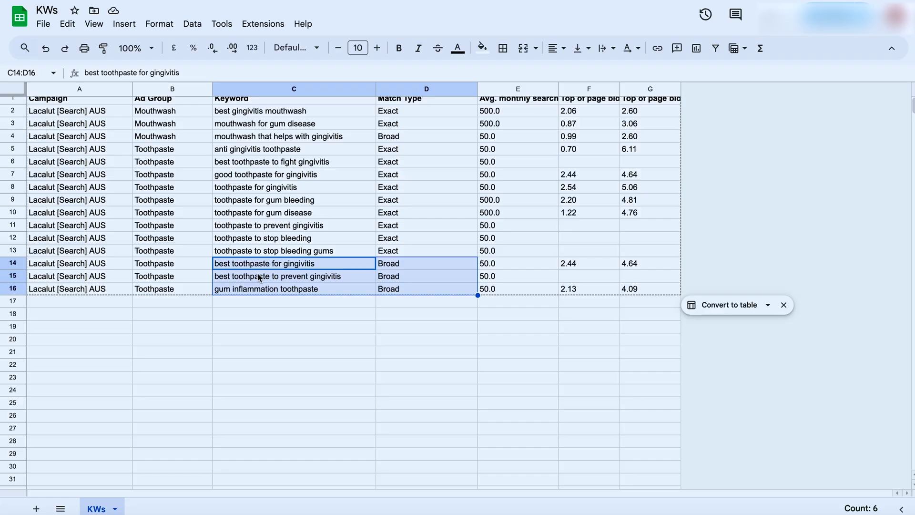
Step: Highlight the exact-match toothpaste keywords in cells C8:C13 of the KWs sheet to review them
click(329, 251)
key(shift+Up)
key(shift+Up)
key(shift+Up)
key(shift+Up)
key(shift+Up)
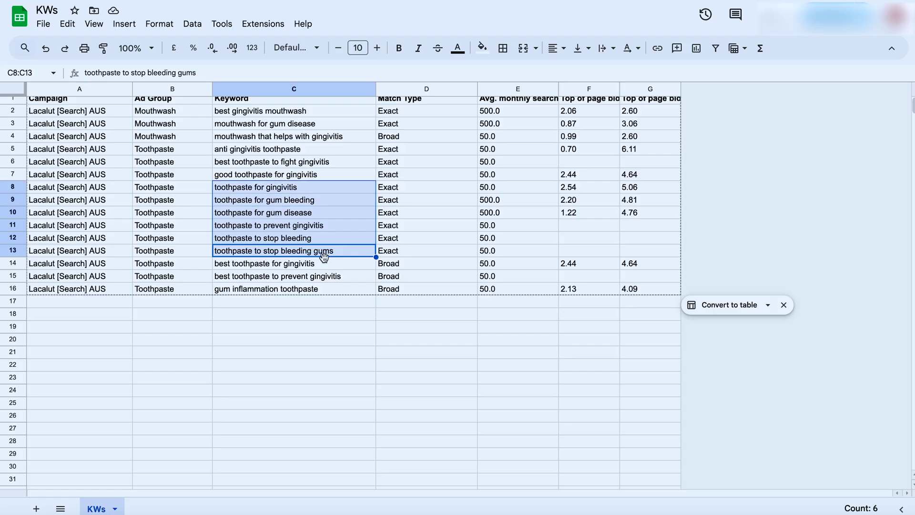
scroll(324, 258, up, 1)
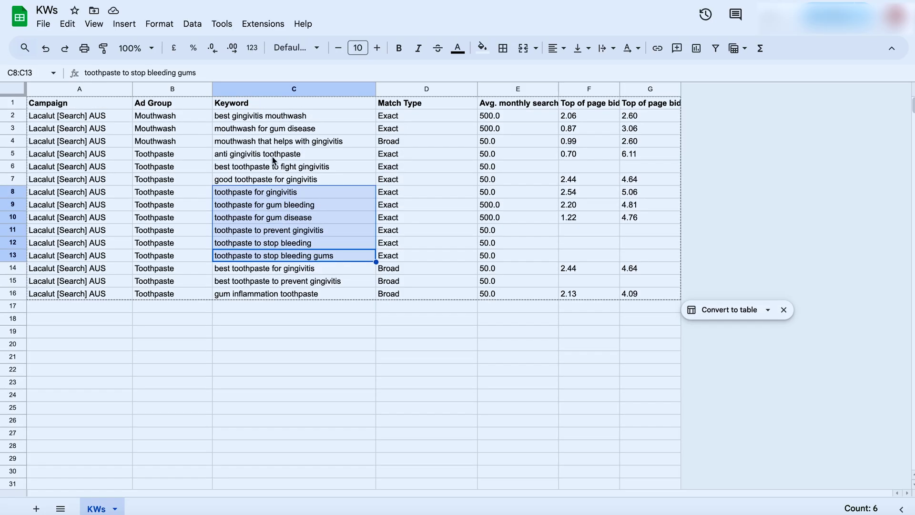